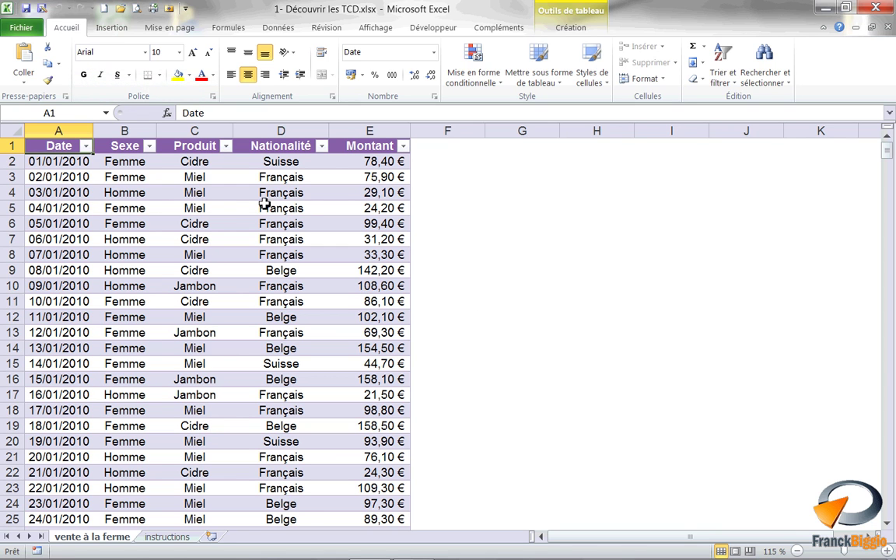
# Step: Insert a pivot table from Liste_des_ventes on a new worksheet (Feuil5)
pyautogui.click(115, 29)
pyautogui.click(40, 53)
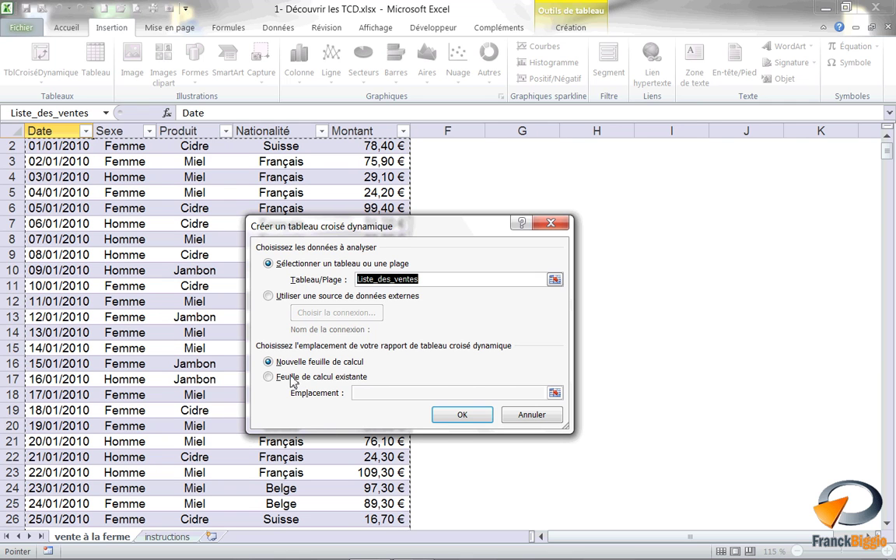
pyautogui.click(471, 419)
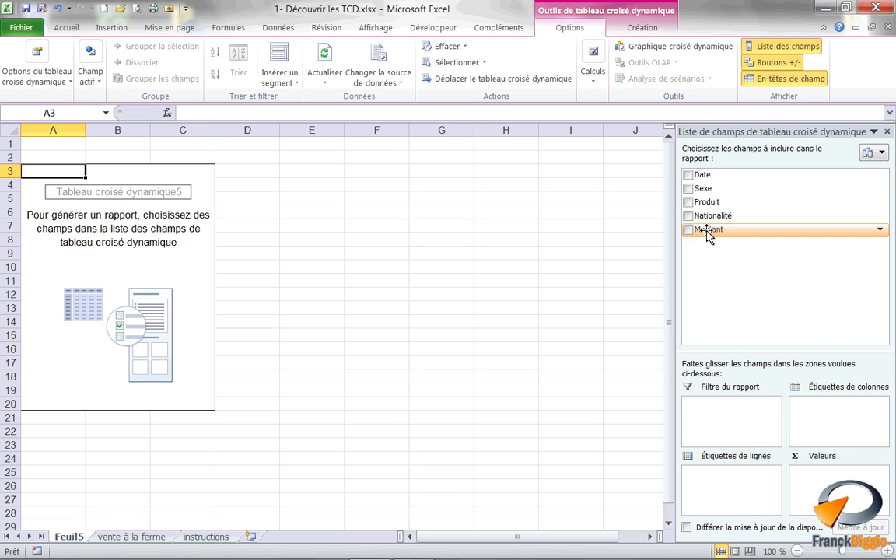
# Step: Add Montant to Valeurs summarized by Max, renamed 'Record Haut', with Monétaire number format
pyautogui.moveTo(708, 230); pyautogui.dragTo(826, 483)
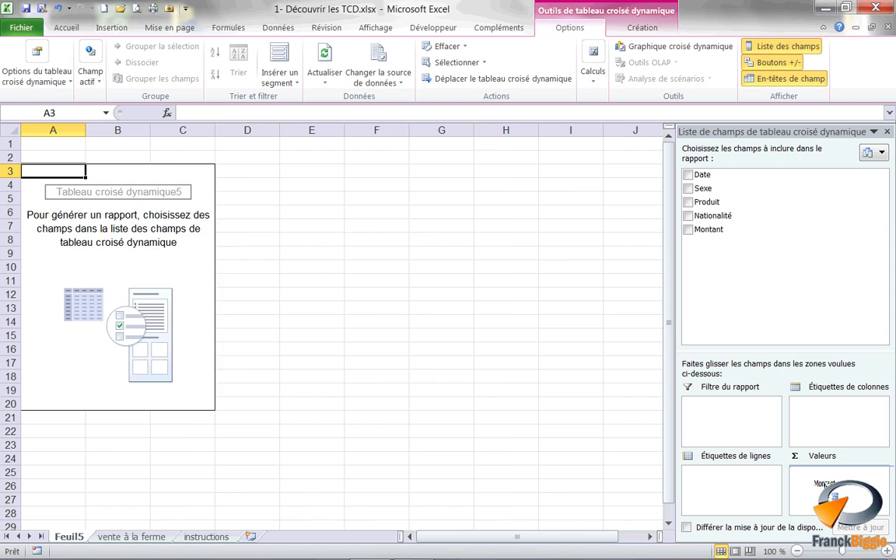
pyautogui.moveTo(826, 482); pyautogui.dragTo(832, 491)
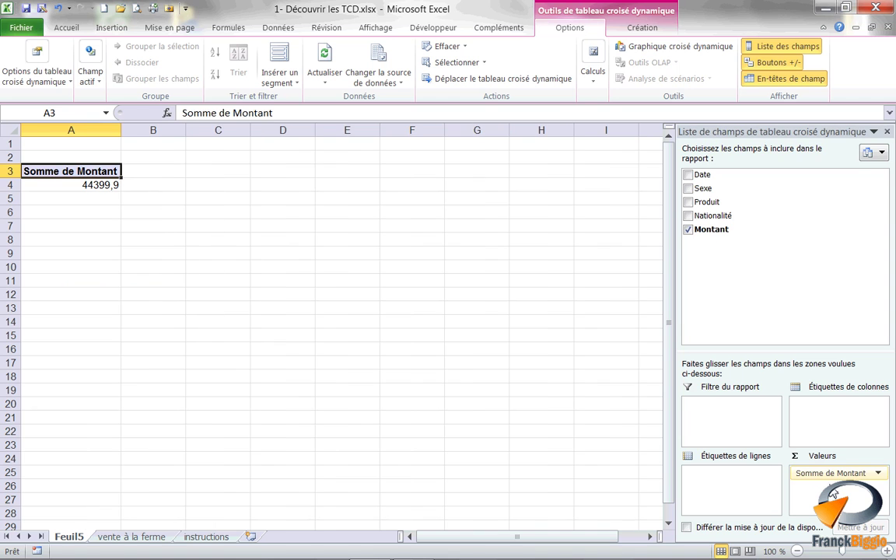
pyautogui.click(879, 474)
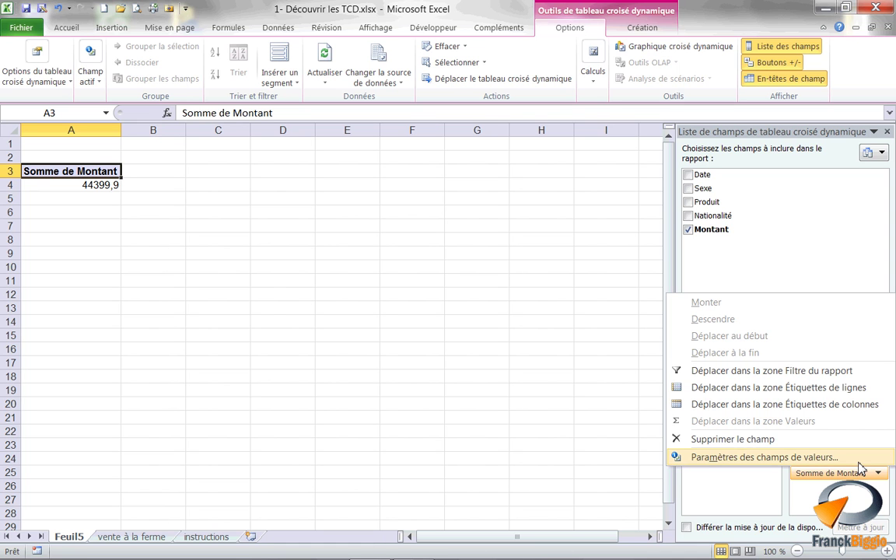
pyautogui.click(859, 462)
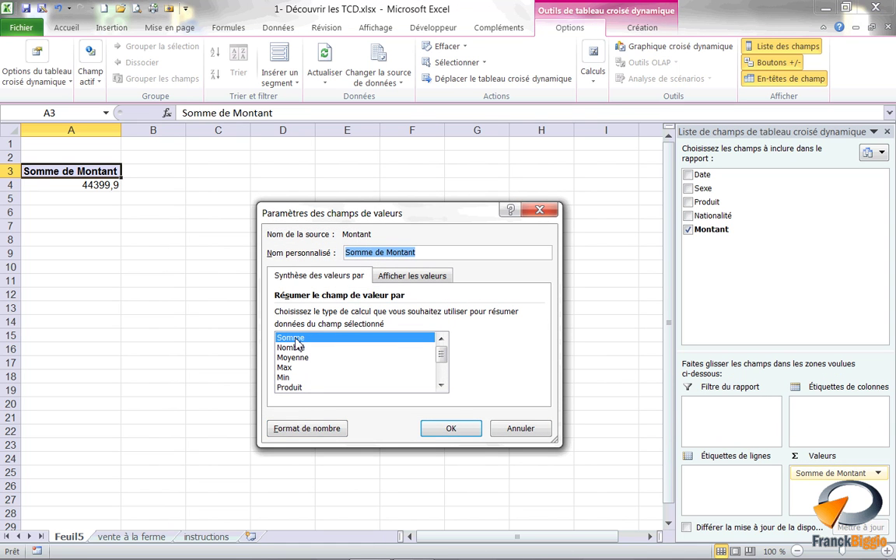
pyautogui.click(289, 368)
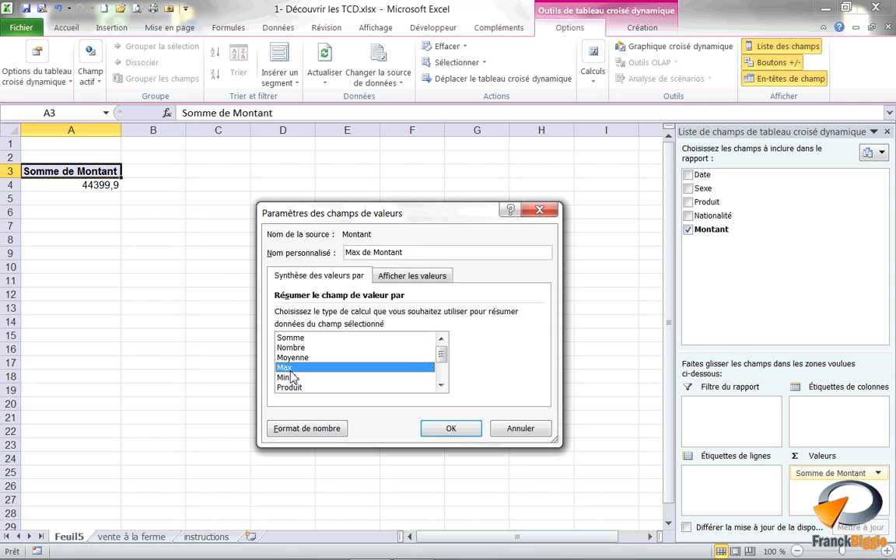
pyautogui.moveTo(403, 252); pyautogui.dragTo(268, 248)
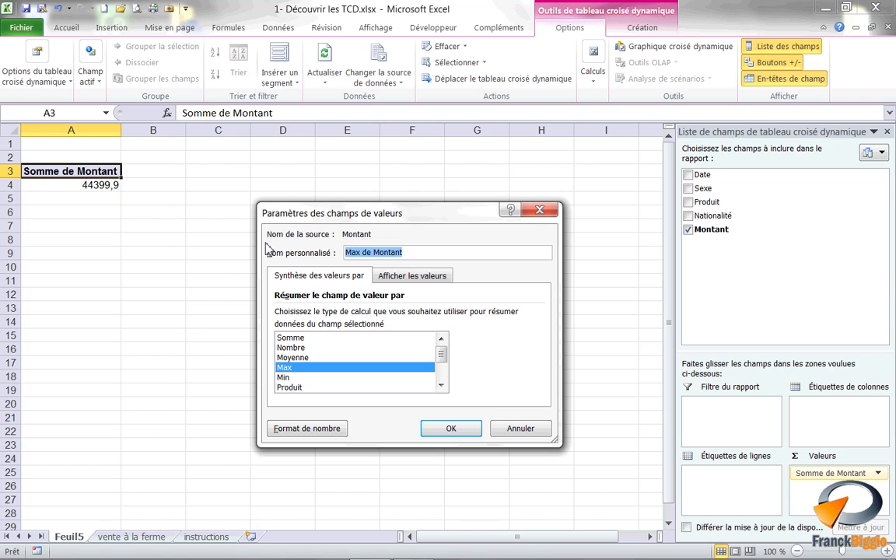
pyautogui.write('Record ')
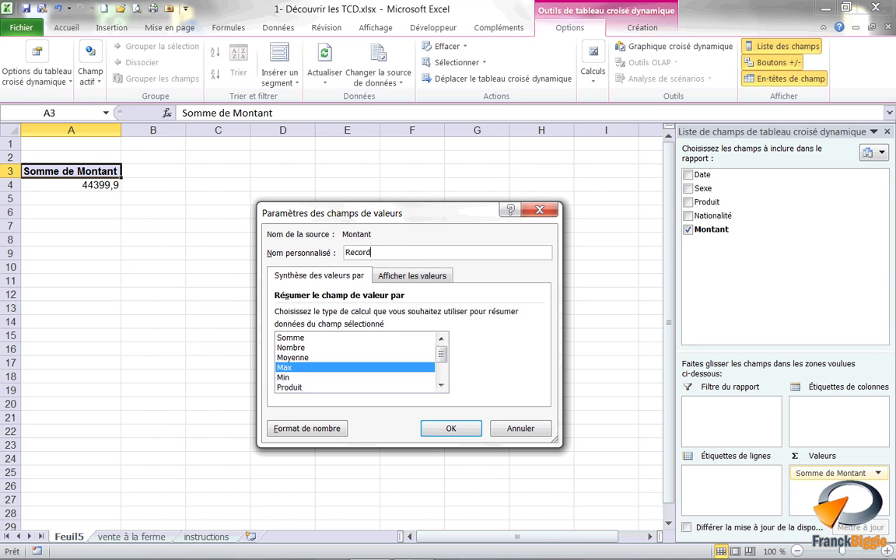
pyautogui.write('Haut')
pyautogui.click(322, 433)
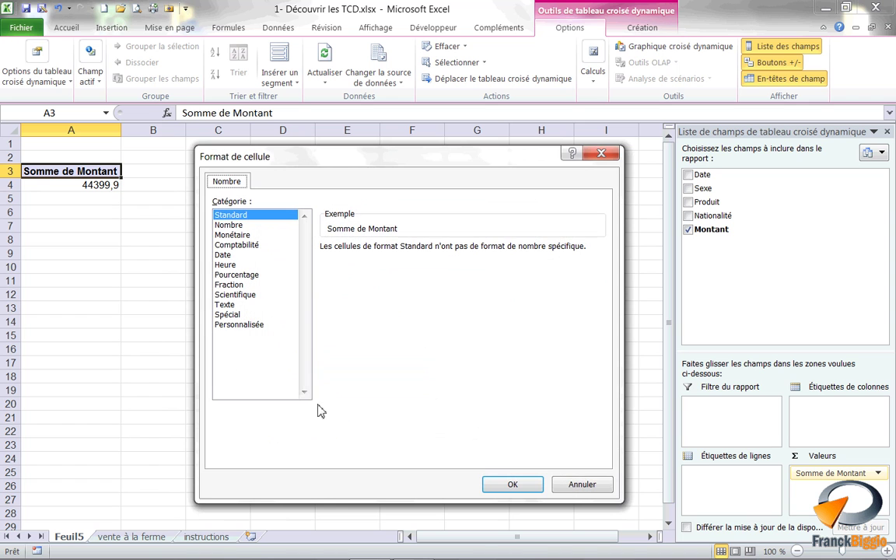
pyautogui.click(233, 236)
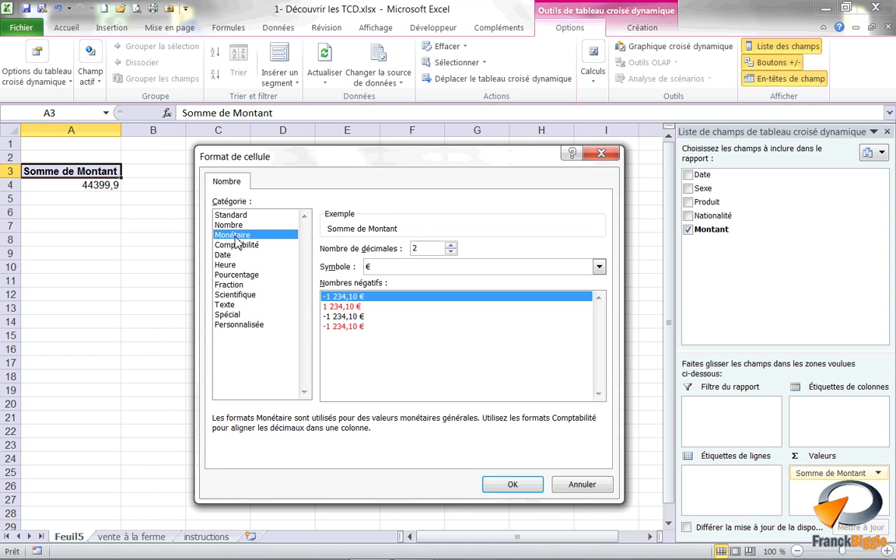
pyautogui.click(523, 484)
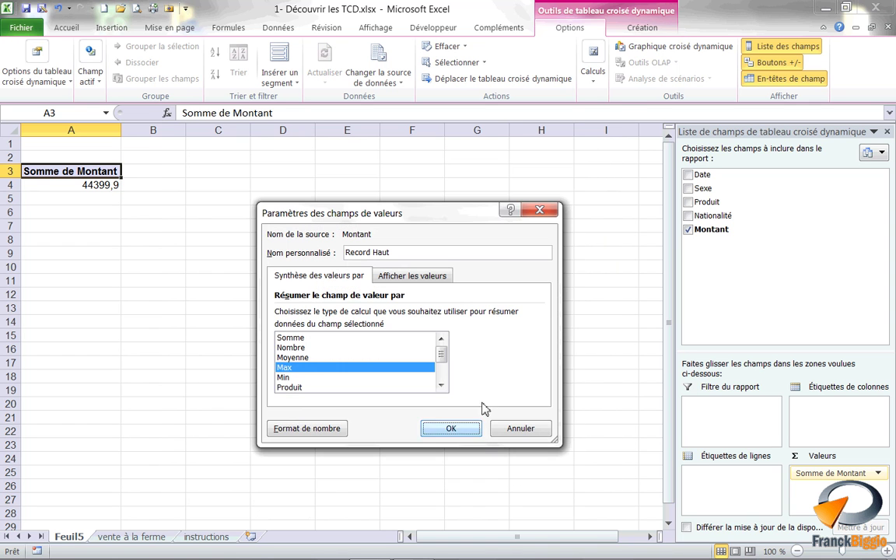
pyautogui.click(437, 429)
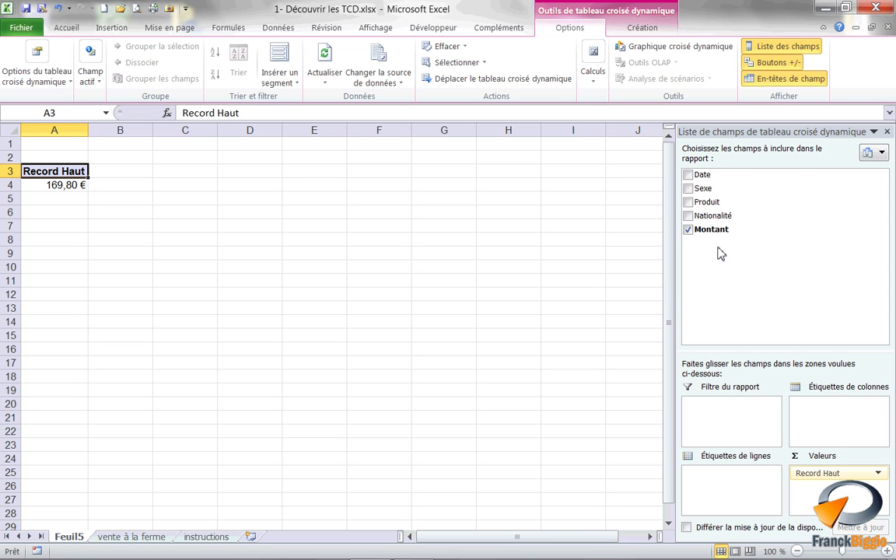
# Step: Add a second Montant value summarized by Min, renamed 'Record bas', in Monétaire format
pyautogui.moveTo(714, 229)
pyautogui.mouseDown()
pyautogui.moveTo(838, 355)
pyautogui.moveTo(829, 502)
pyautogui.mouseUp()
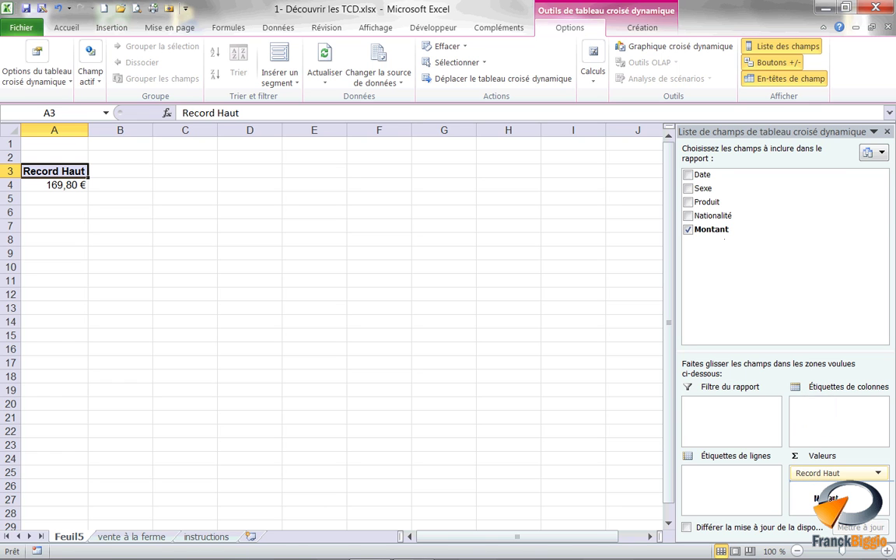
pyautogui.moveTo(829, 498); pyautogui.dragTo(829, 490)
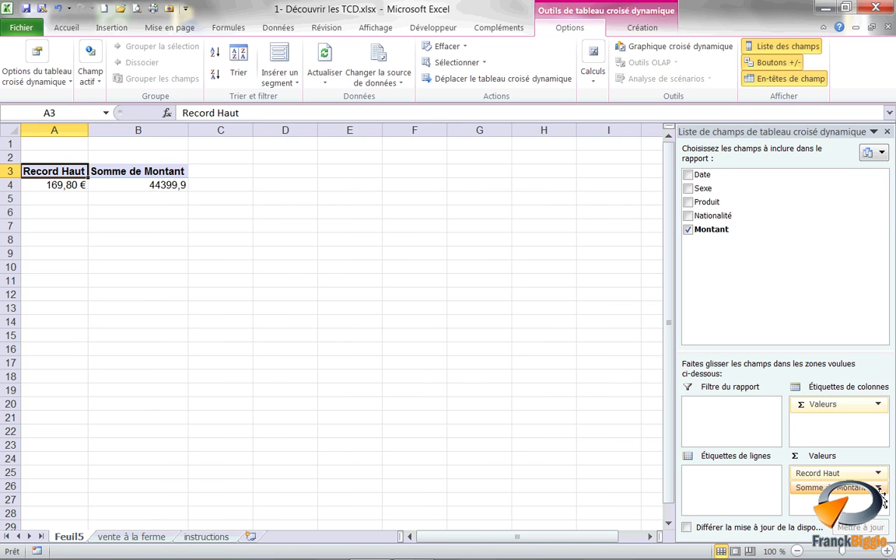
pyautogui.click(879, 489)
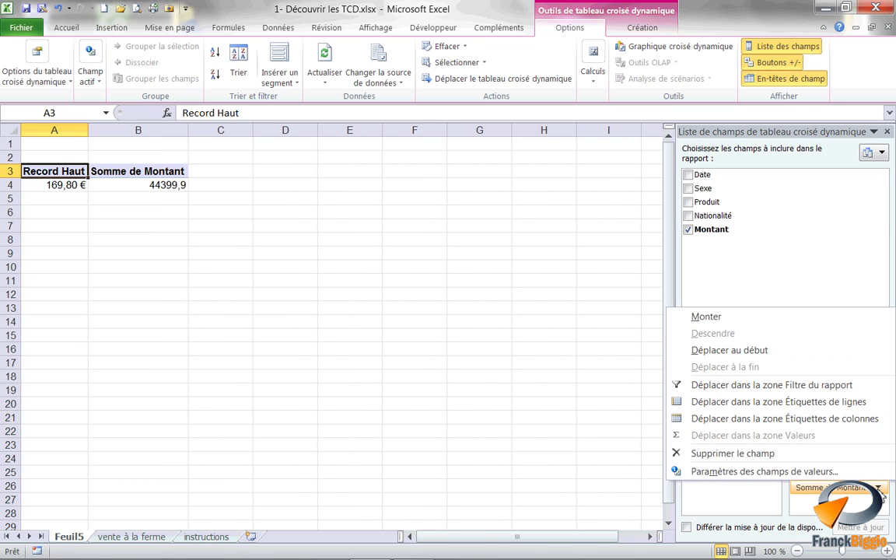
pyautogui.click(871, 472)
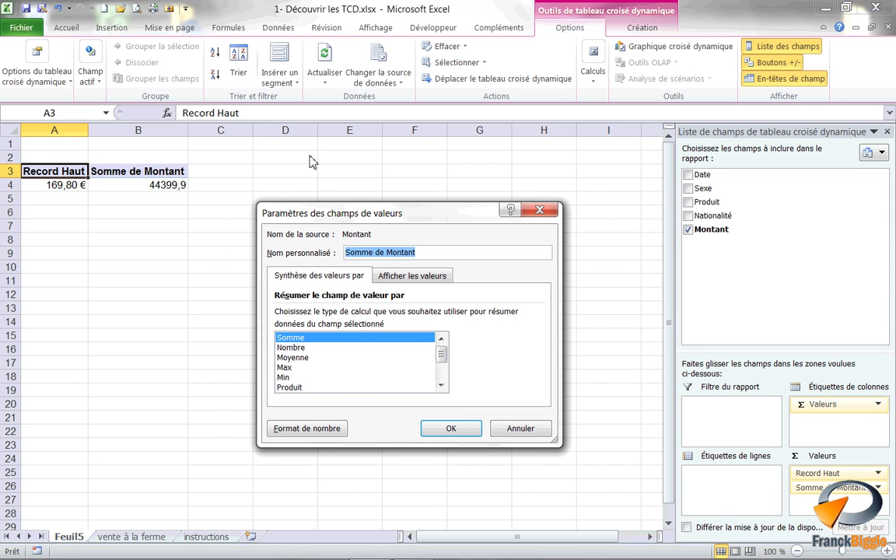
pyautogui.click(296, 378)
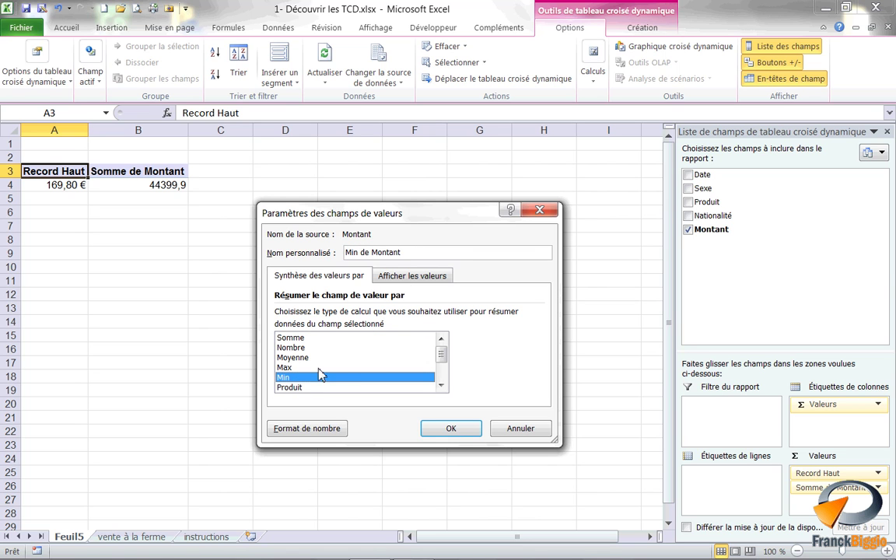
pyautogui.moveTo(420, 253); pyautogui.dragTo(335, 261)
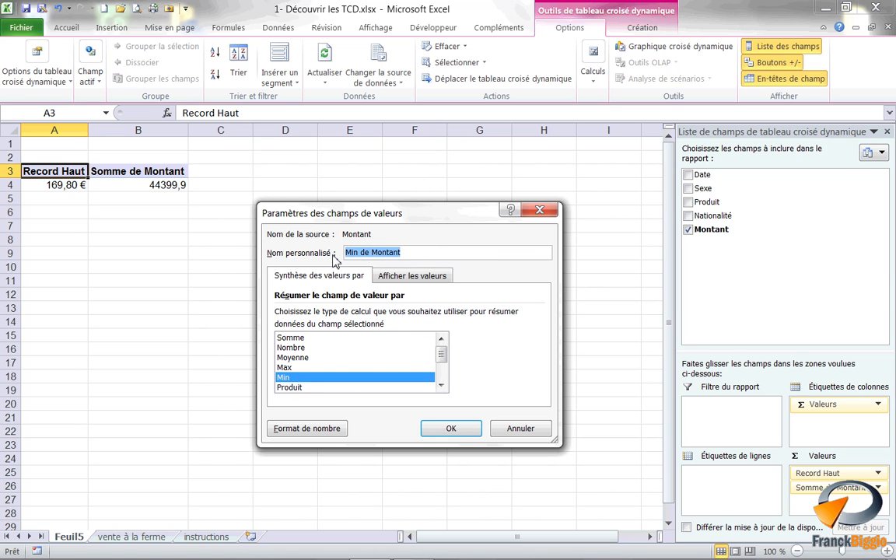
pyautogui.write('Record bas')
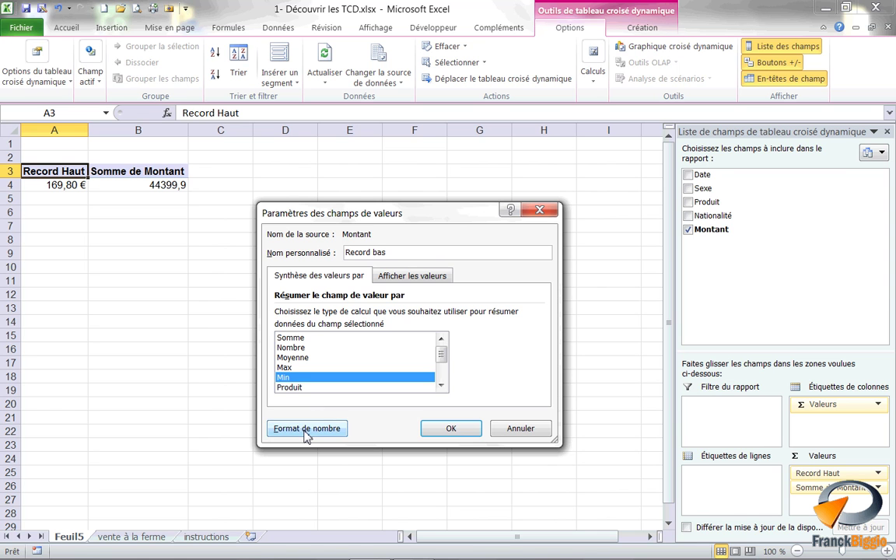
pyautogui.click(306, 429)
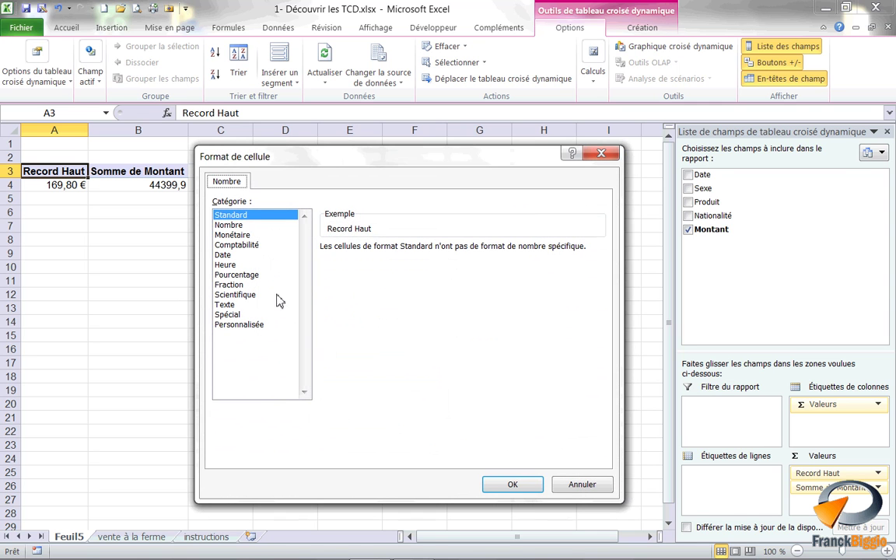
pyautogui.click(231, 234)
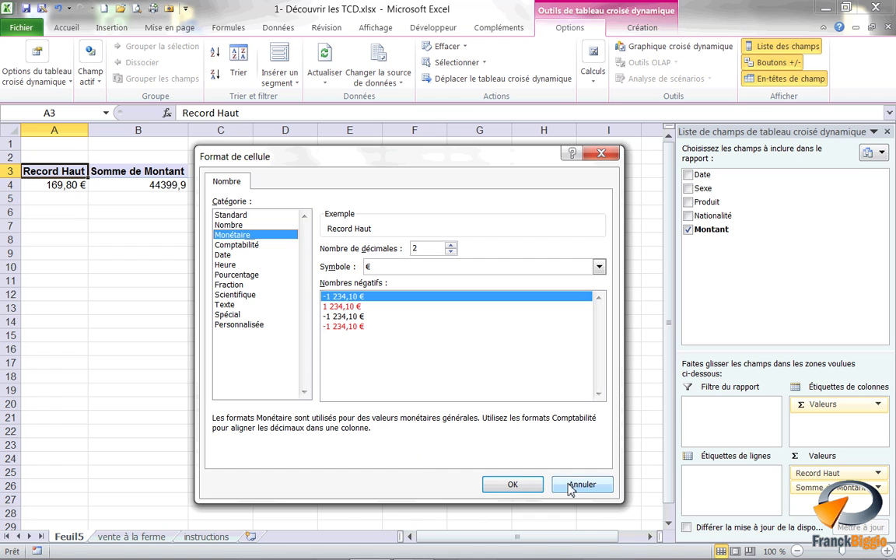
pyautogui.click(514, 484)
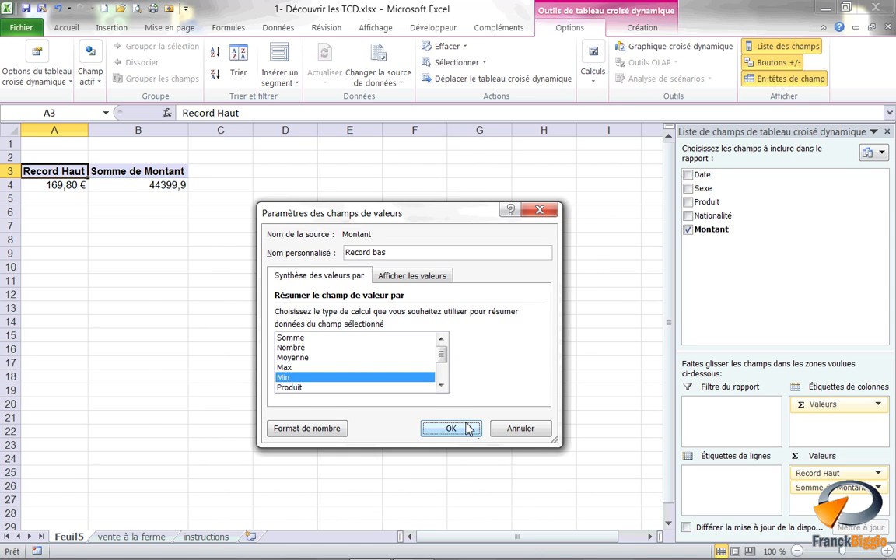
pyautogui.click(455, 427)
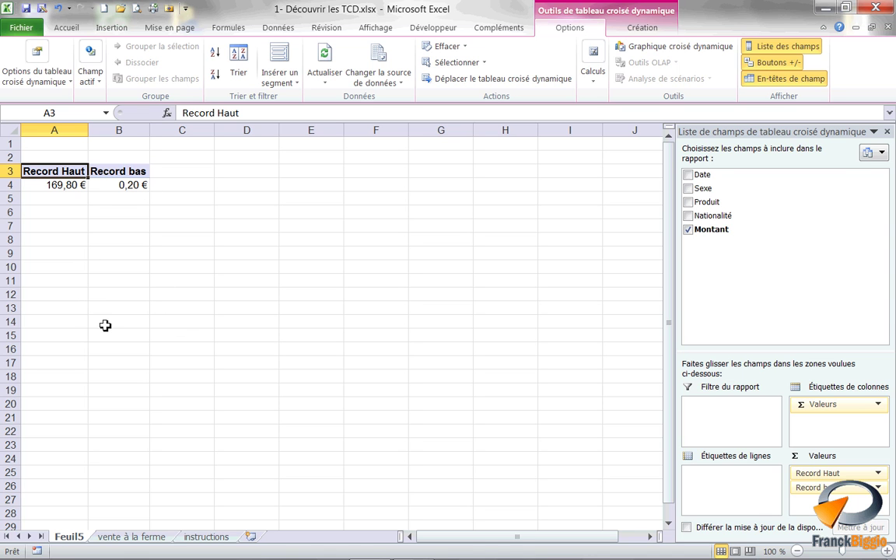
# Step: Put Produit then Date into Étiquettes de lignes and bring up Grouper les champs for the dates
pyautogui.scroll(6, 105, 325)
pyautogui.scroll(-1, 105, 325)
pyautogui.scroll(-2, 105, 326)
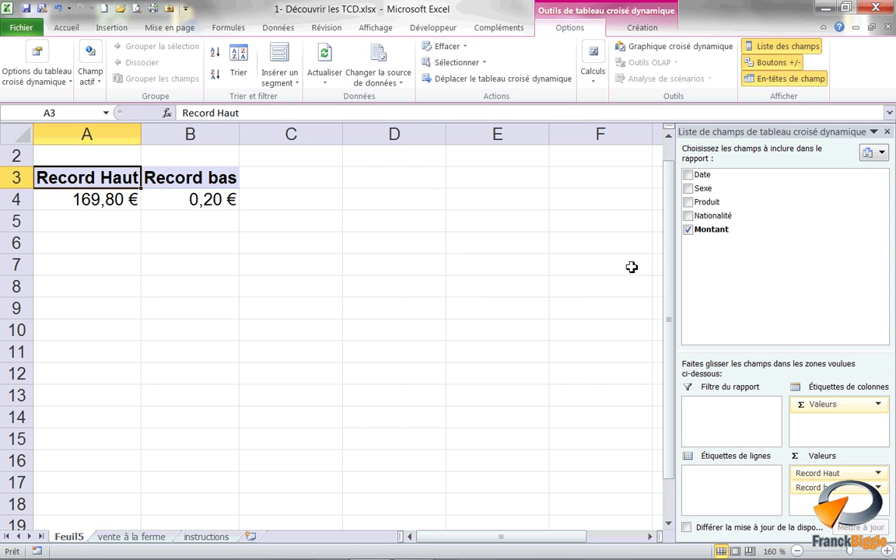
pyautogui.moveTo(704, 201); pyautogui.dragTo(732, 501)
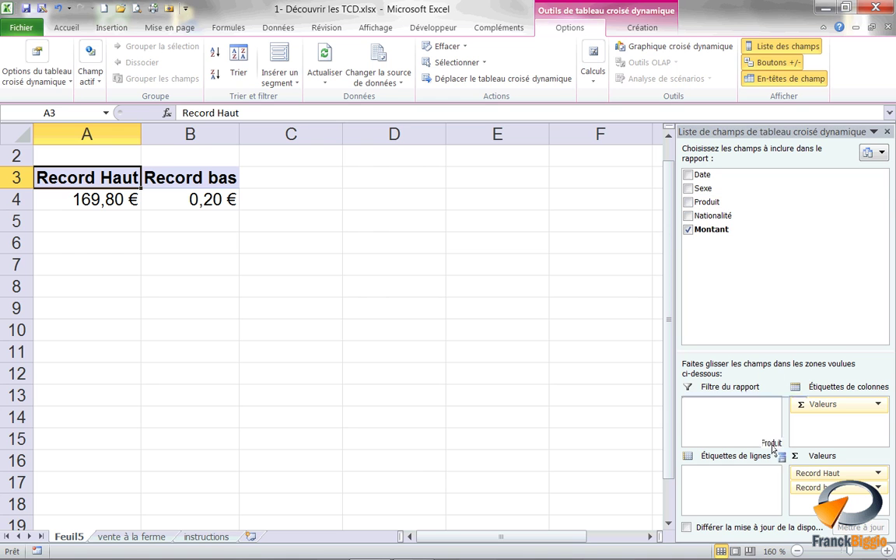
pyautogui.moveTo(732, 501); pyautogui.dragTo(732, 502)
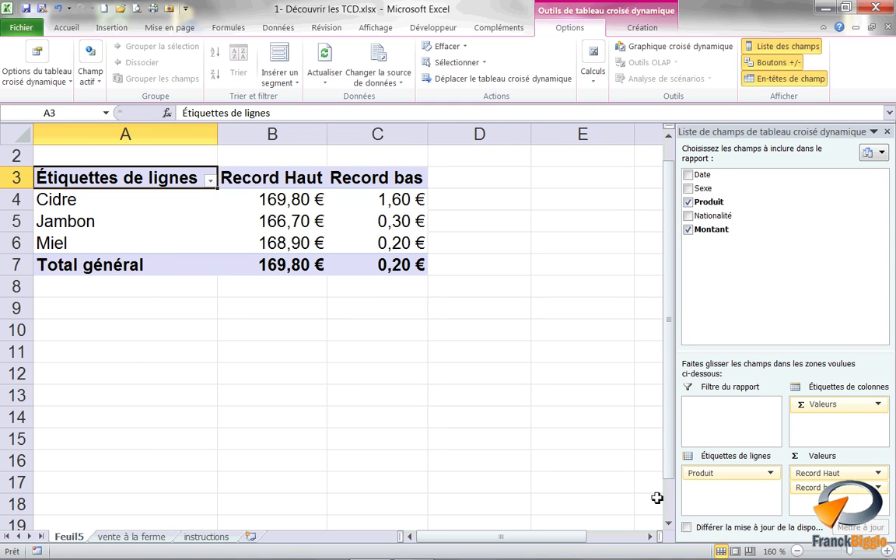
pyautogui.moveTo(703, 174)
pyautogui.mouseDown()
pyautogui.moveTo(749, 486)
pyautogui.moveTo(724, 504)
pyautogui.mouseUp()
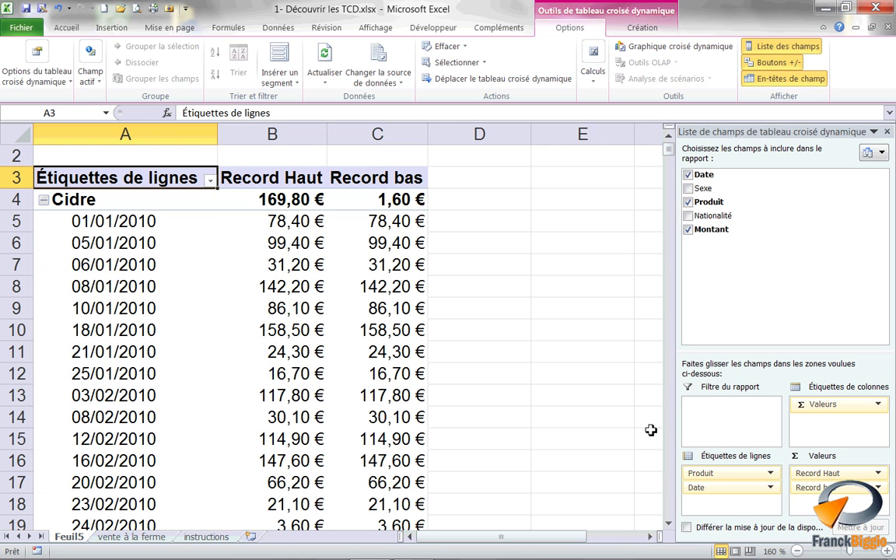
pyautogui.click(115, 311)
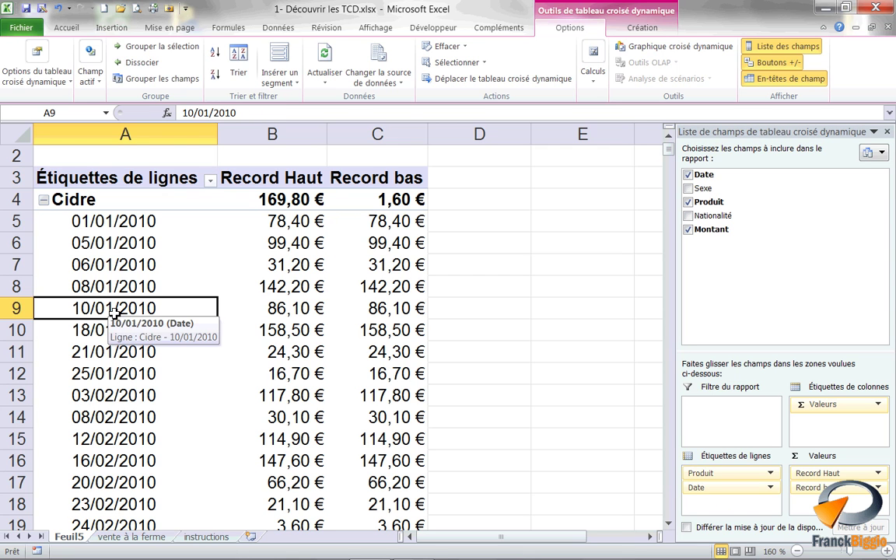
pyautogui.click(163, 79)
# Step: Group the pivot dates by Années instead of Mois
pyautogui.click(354, 369)
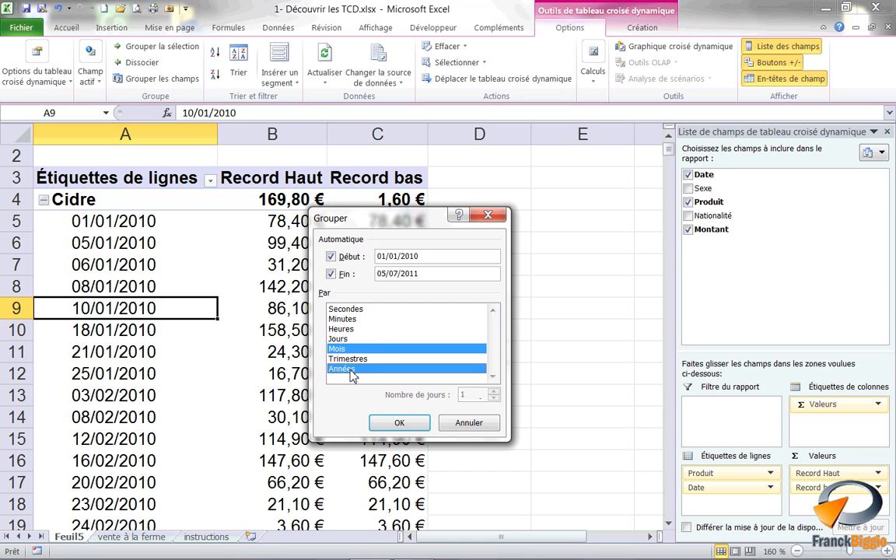
pyautogui.click(365, 349)
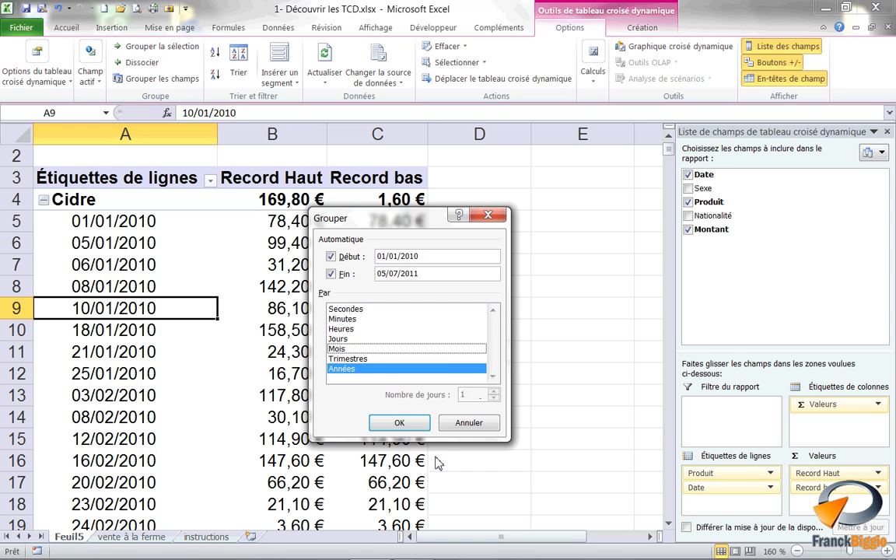
pyautogui.click(416, 423)
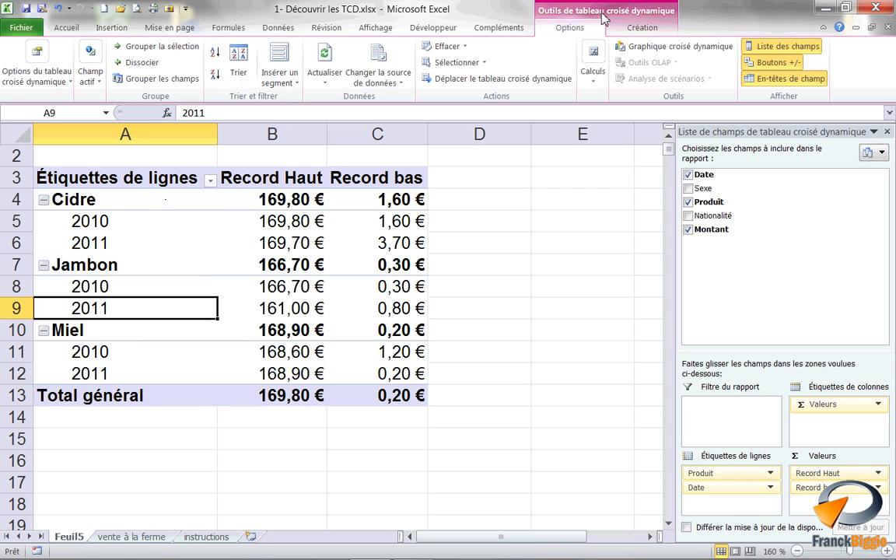
# Step: Insert slicers for the Produit and Date fields
pyautogui.click(280, 81)
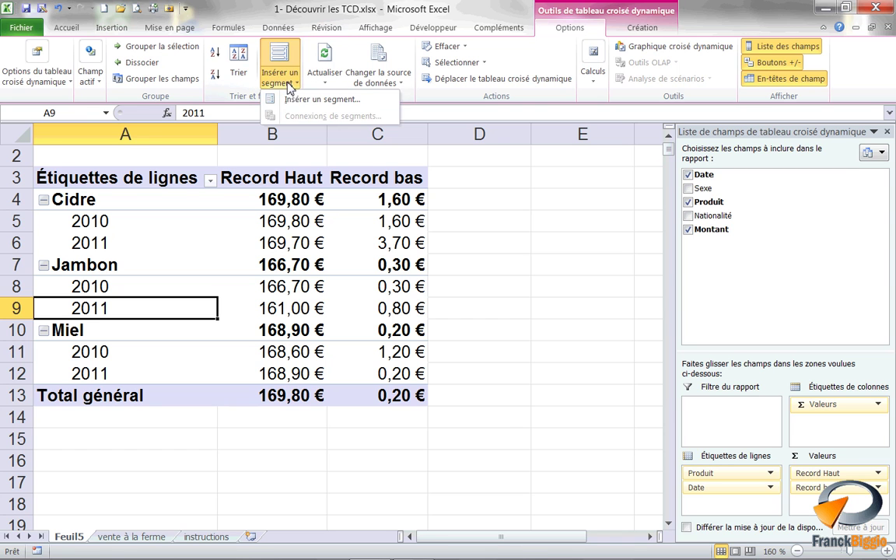
pyautogui.click(295, 103)
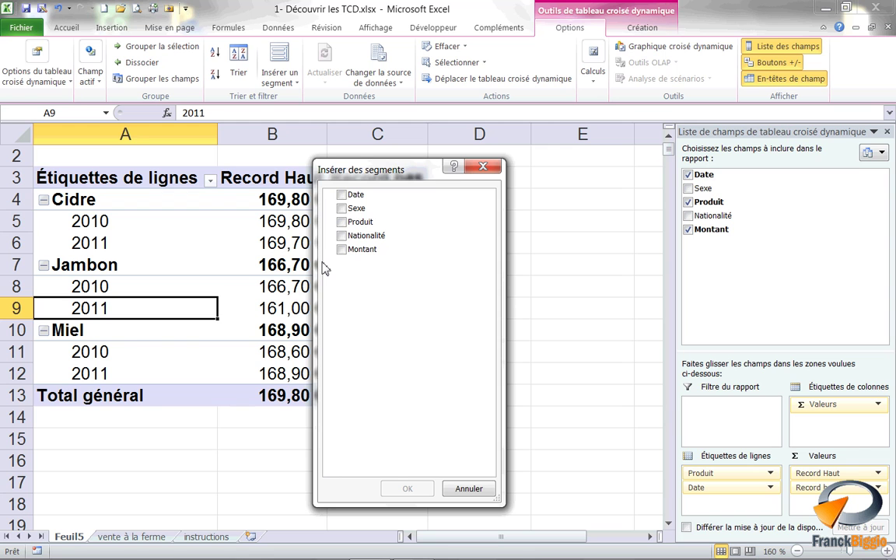
pyautogui.click(343, 224)
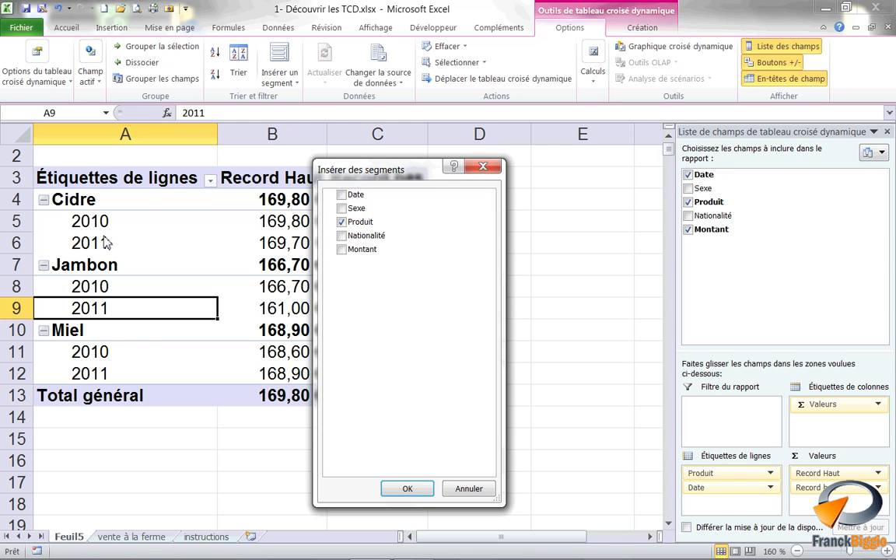
pyautogui.click(342, 194)
pyautogui.click(419, 490)
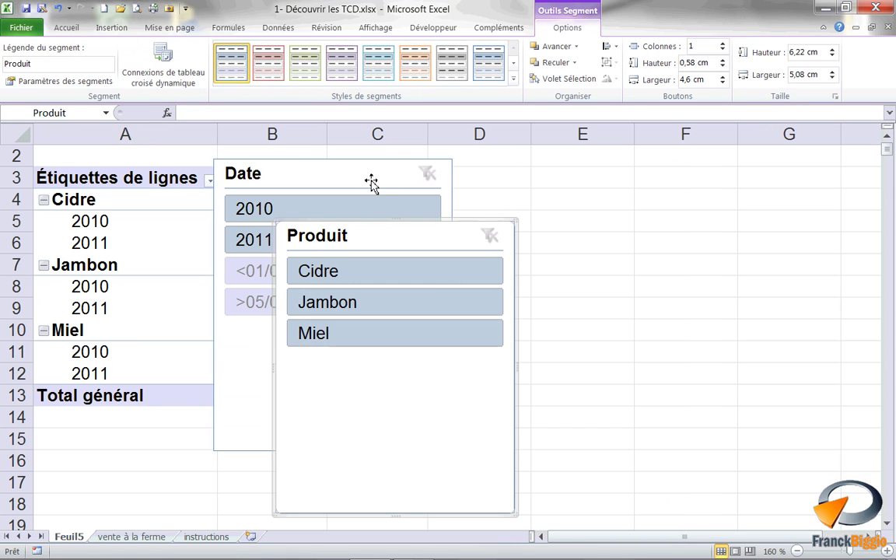
# Step: Separate the slicers, shrink the Date slicer and move it into column D
pyautogui.moveTo(357, 235); pyautogui.dragTo(637, 188)
pyautogui.click(436, 438)
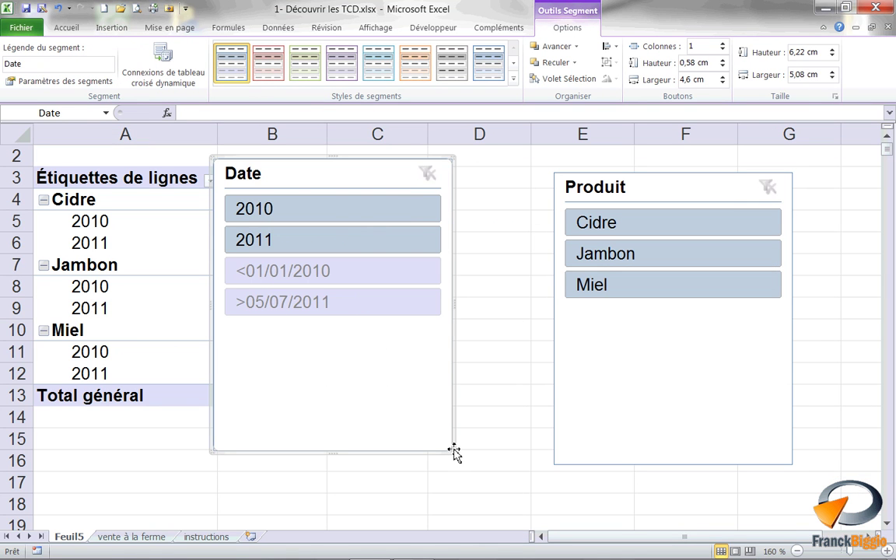
pyautogui.moveTo(454, 452); pyautogui.dragTo(315, 271)
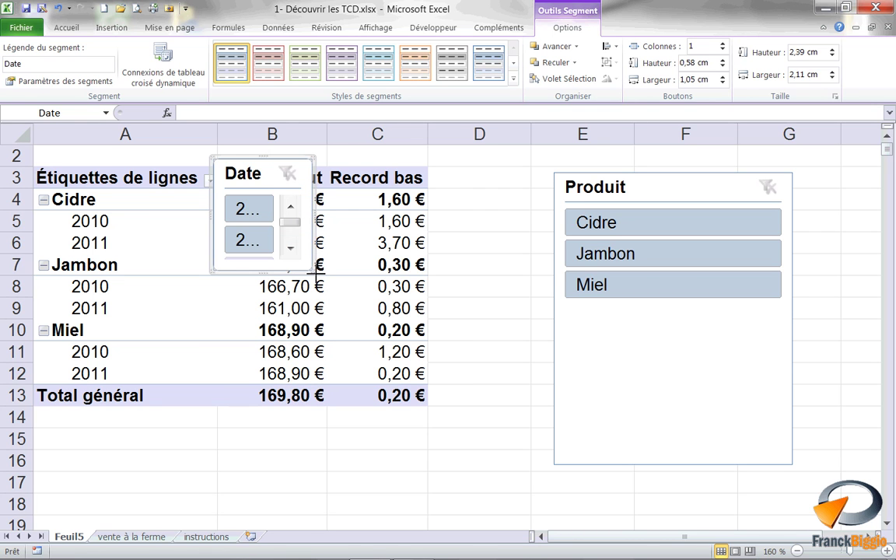
pyautogui.moveTo(315, 271); pyautogui.dragTo(357, 281)
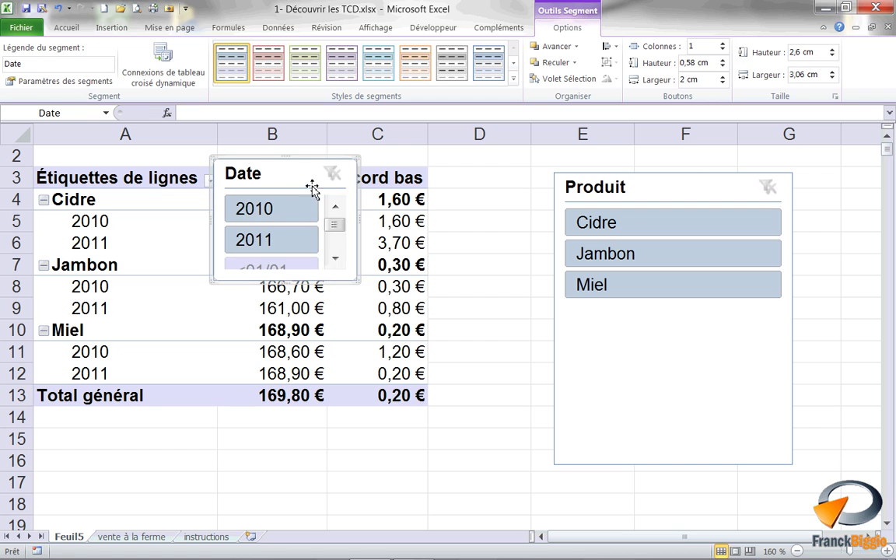
pyautogui.moveTo(286, 171); pyautogui.dragTo(511, 180)
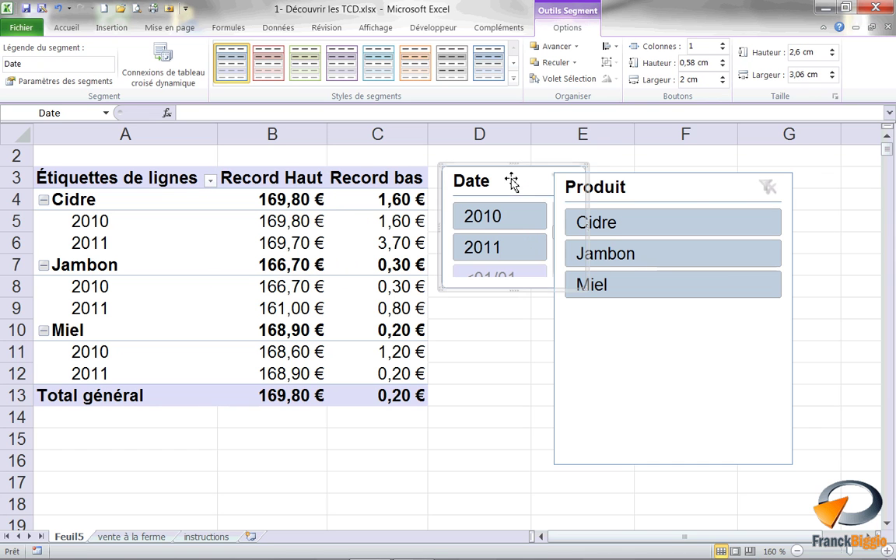
# Step: Shrink the Produit slicer and stack it below the Date slicer
pyautogui.click(682, 186)
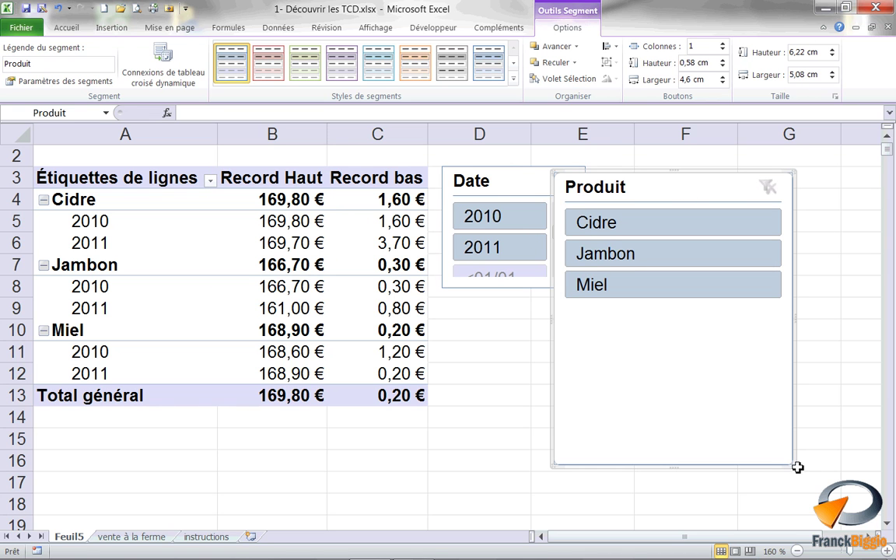
pyautogui.moveTo(794, 466); pyautogui.dragTo(700, 318)
pyautogui.moveTo(630, 192)
pyautogui.mouseDown()
pyautogui.moveTo(528, 327)
pyautogui.moveTo(524, 321)
pyautogui.mouseUp()
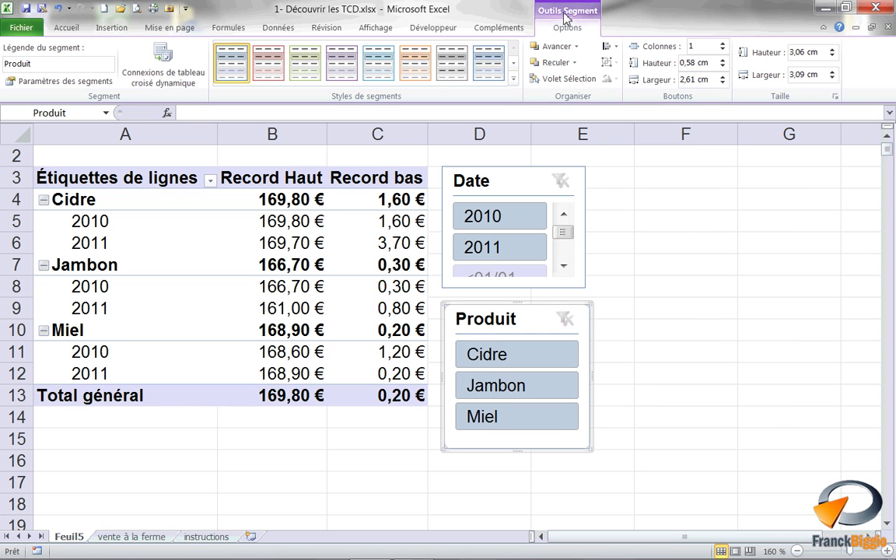
# Step: Give the Produit slicer an orange style and filter the pivot to Miel and 2010
pyautogui.click(418, 65)
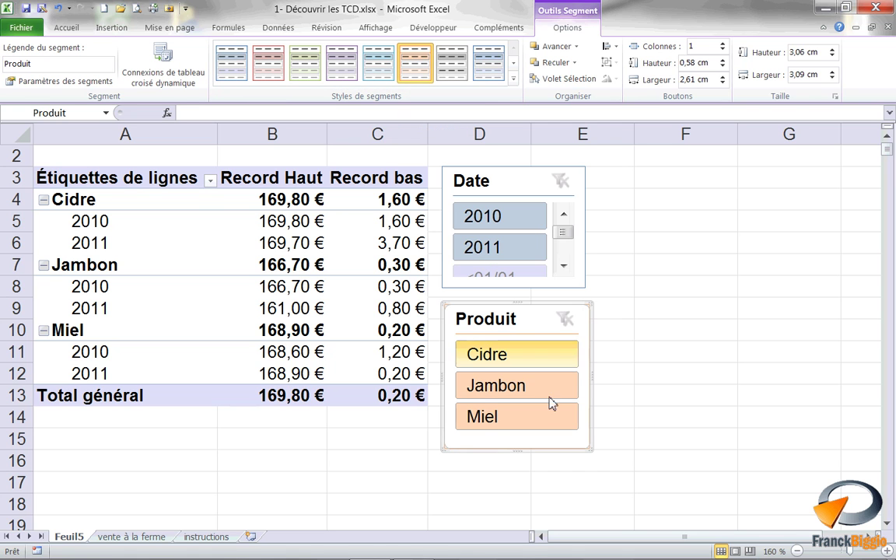
pyautogui.click(482, 424)
pyautogui.click(486, 227)
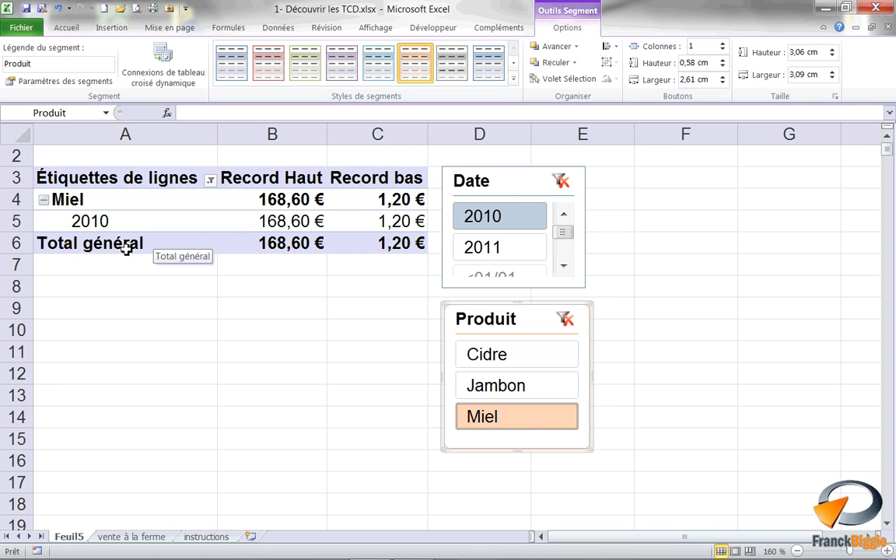
pyautogui.moveTo(359, 252)
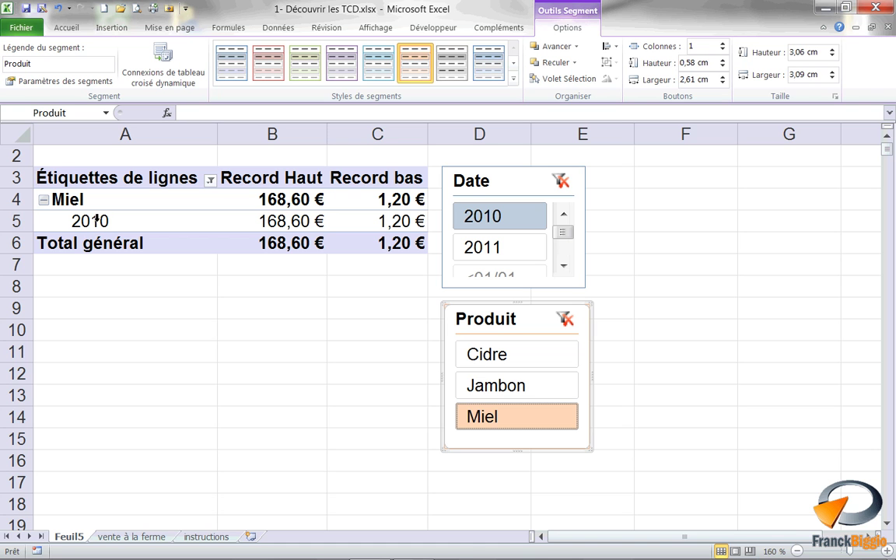
pyautogui.click(350, 222)
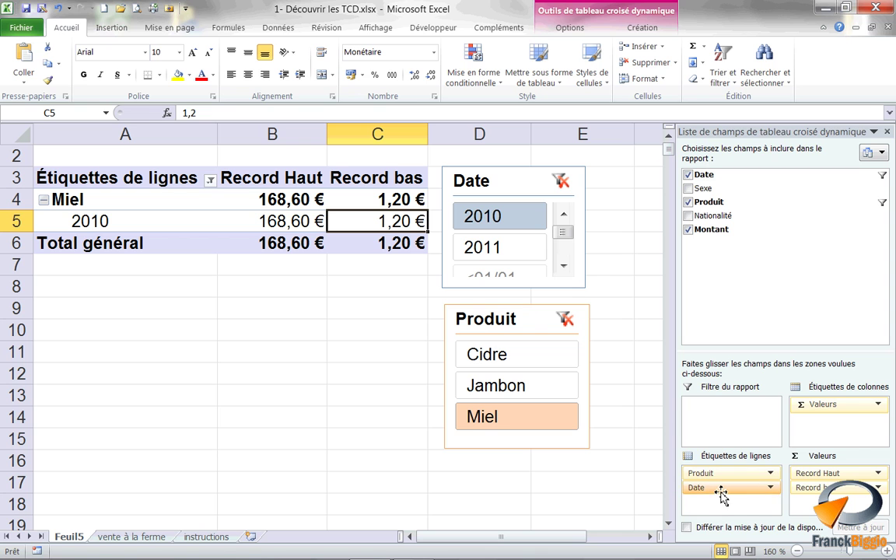
# Step: Remove Date from rows, move Valeurs into row labels and Produit into column labels
pyautogui.moveTo(722, 488); pyautogui.dragTo(512, 487)
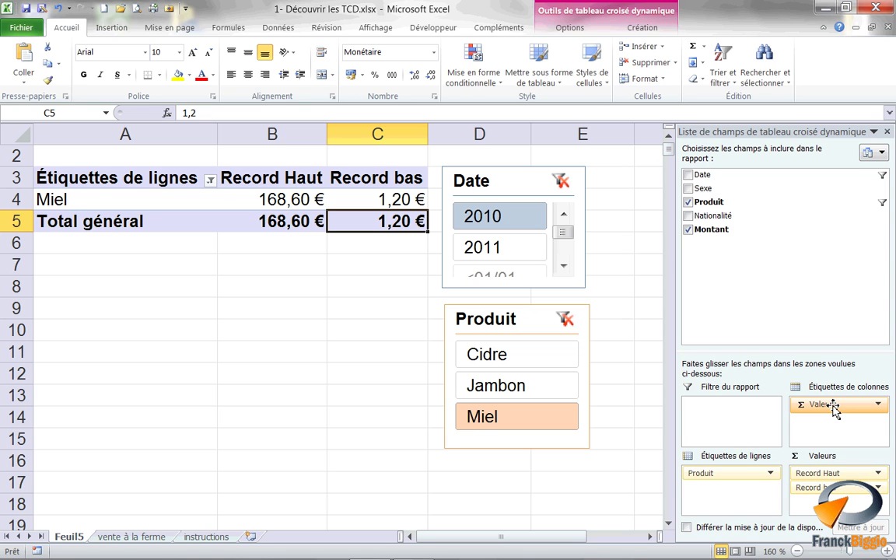
pyautogui.moveTo(833, 406)
pyautogui.mouseDown()
pyautogui.moveTo(844, 420)
pyautogui.moveTo(730, 507)
pyautogui.mouseUp()
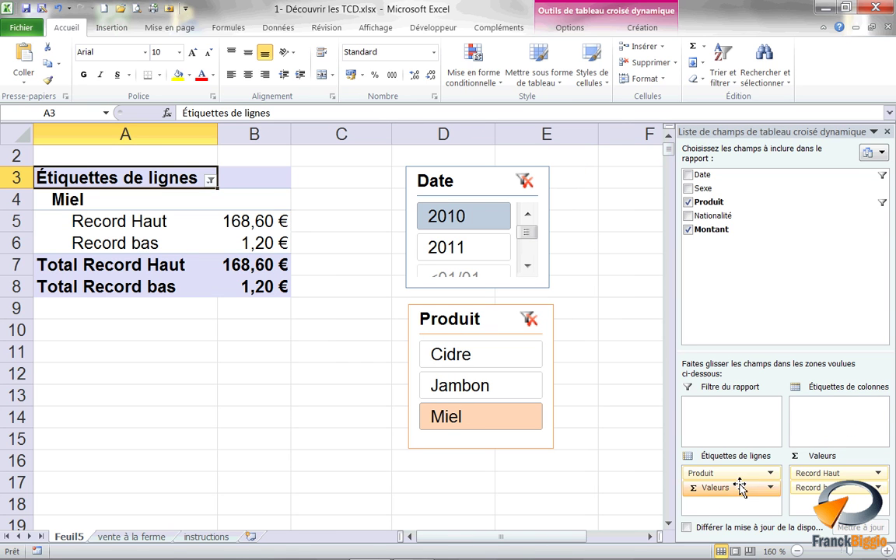
pyautogui.moveTo(737, 474); pyautogui.dragTo(844, 420)
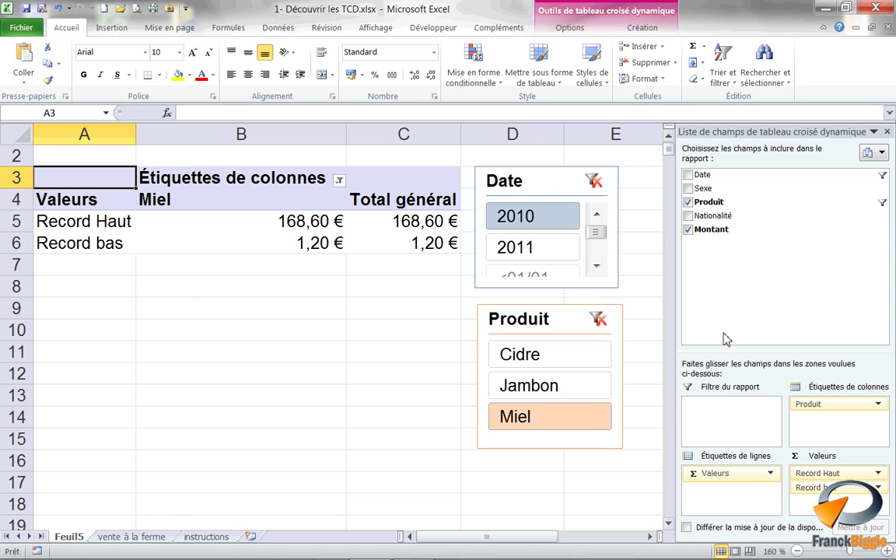
# Step: Turn off Liste des champs, Boutons +/- and En-têtes de champ for the pivot table
pyautogui.click(582, 31)
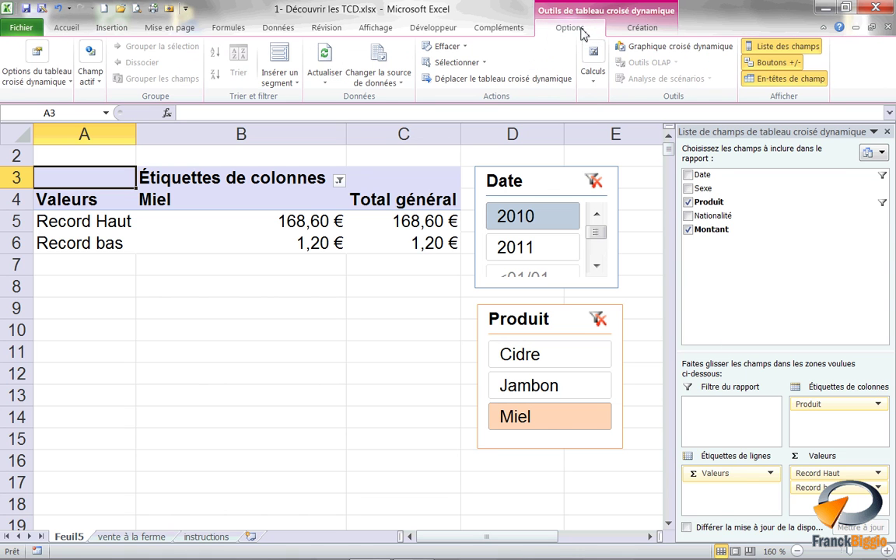
pyautogui.click(770, 48)
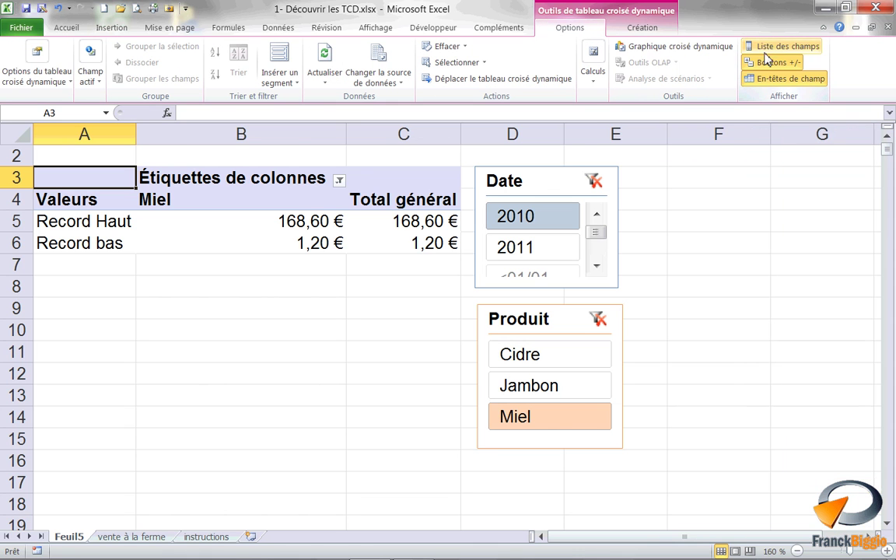
pyautogui.click(774, 62)
pyautogui.click(778, 79)
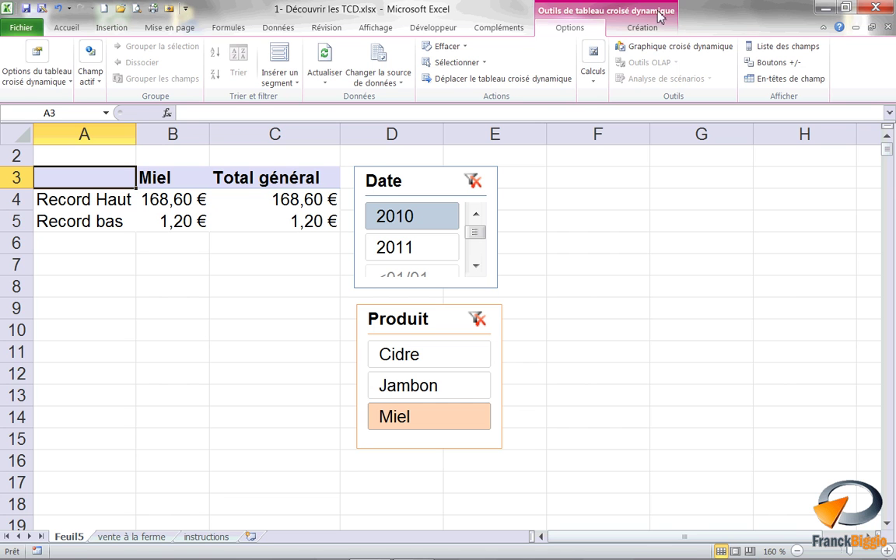
pyautogui.click(634, 27)
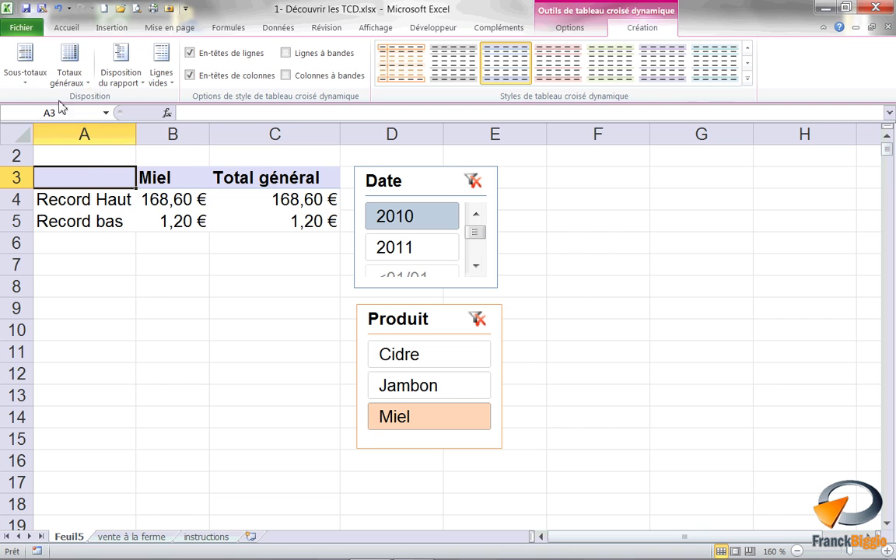
# Step: Turn off pivot grand totals for rows and columns, then apply the purple Moyen pivot style
pyautogui.click(74, 81)
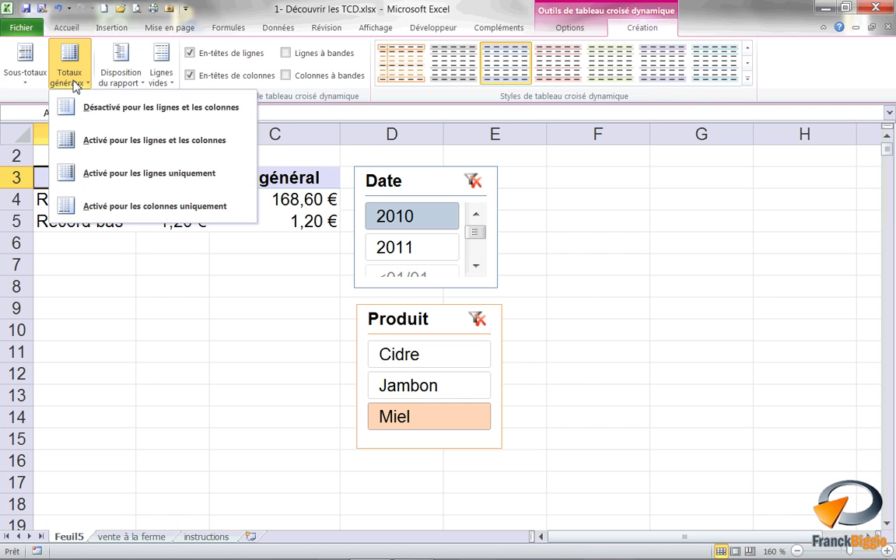
pyautogui.click(77, 108)
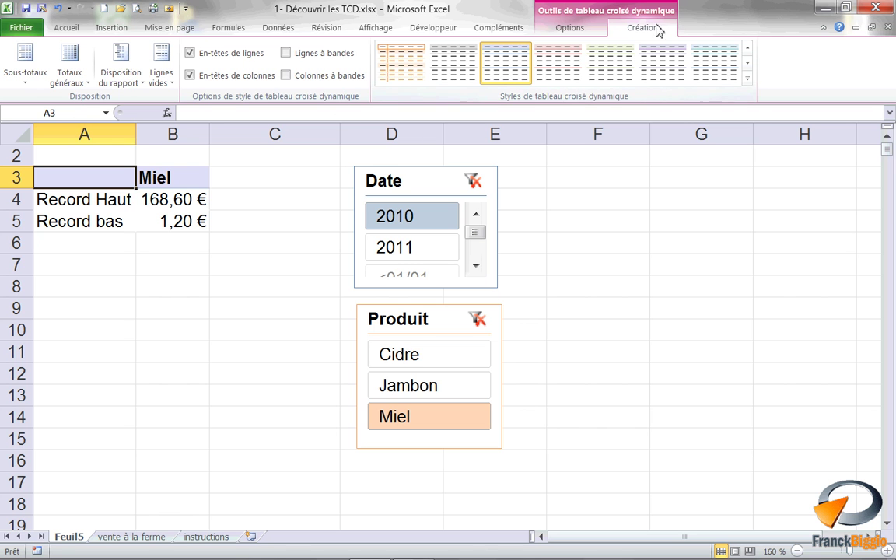
pyautogui.click(746, 78)
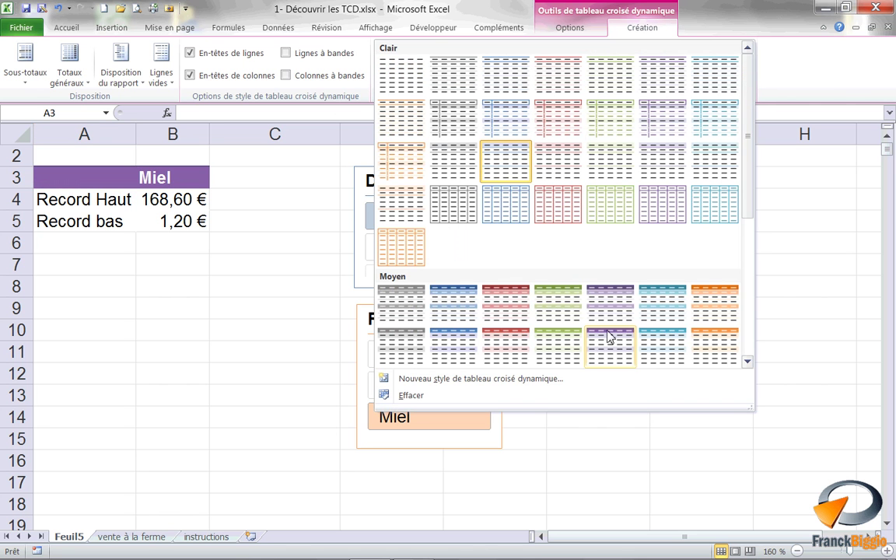
pyautogui.click(609, 360)
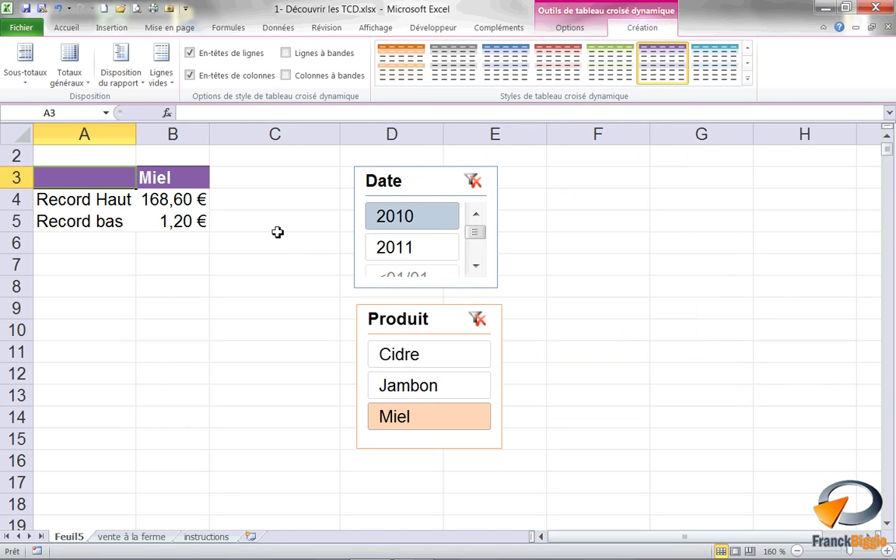